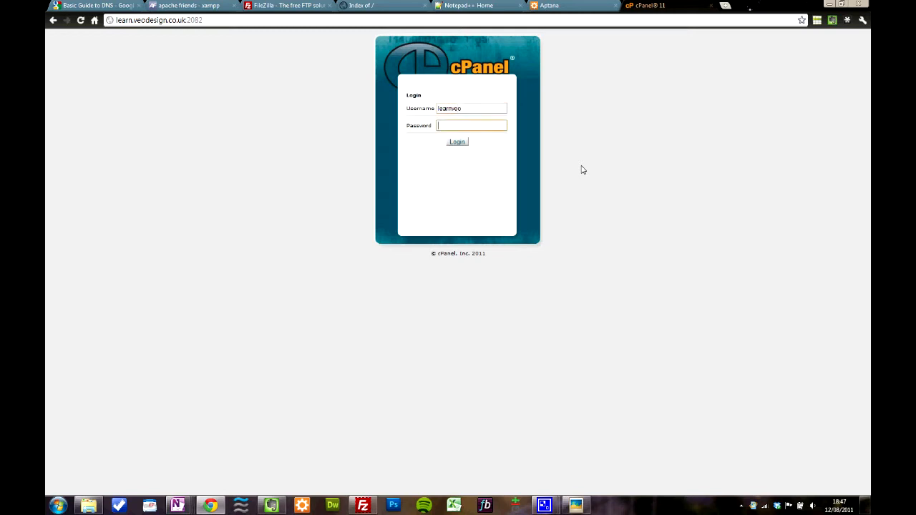
Step: Log in to the hosting account with its password and permanently dismiss the Welcome New User message
{"action": "type", "text": "*****"}
{"action": "key", "text": "Return"}
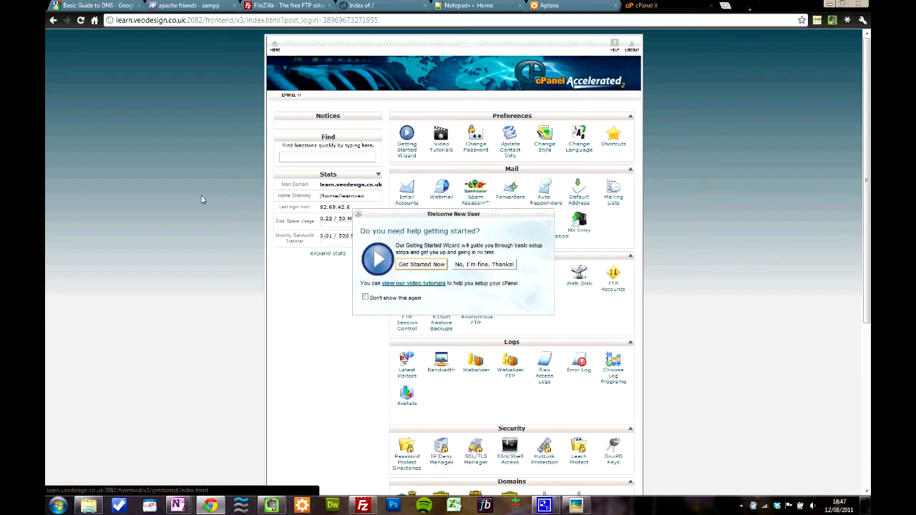
{"action": "left_click", "coordinate": [398, 299]}
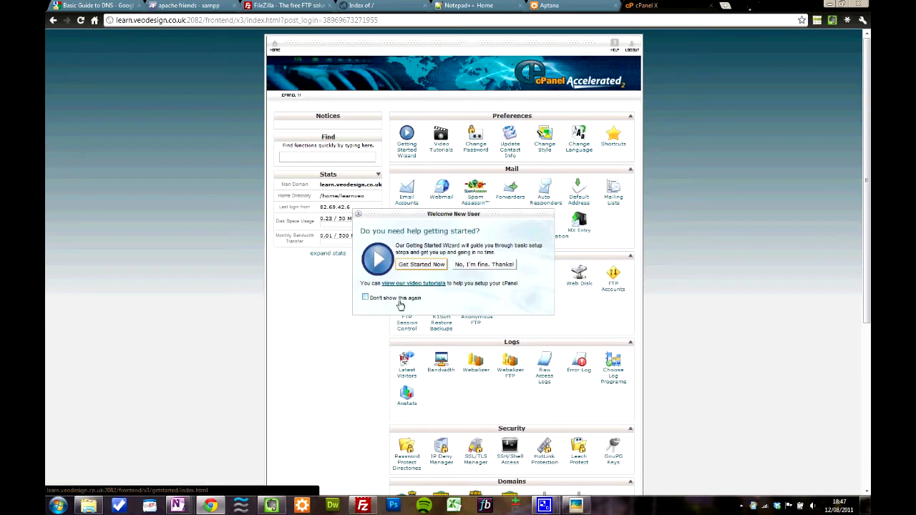
{"action": "left_click", "coordinate": [476, 265]}
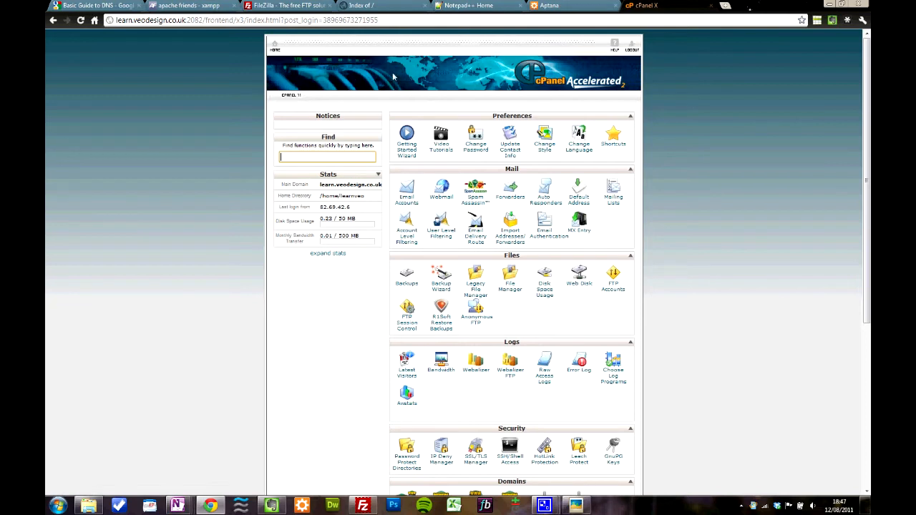
Step: Look over the control panel's sections, view the web root folder (public_html/www) in File Manager, and close File Manager
{"action": "scroll", "coordinate": [698, 319], "scroll_direction": "down", "scroll_amount": 5}
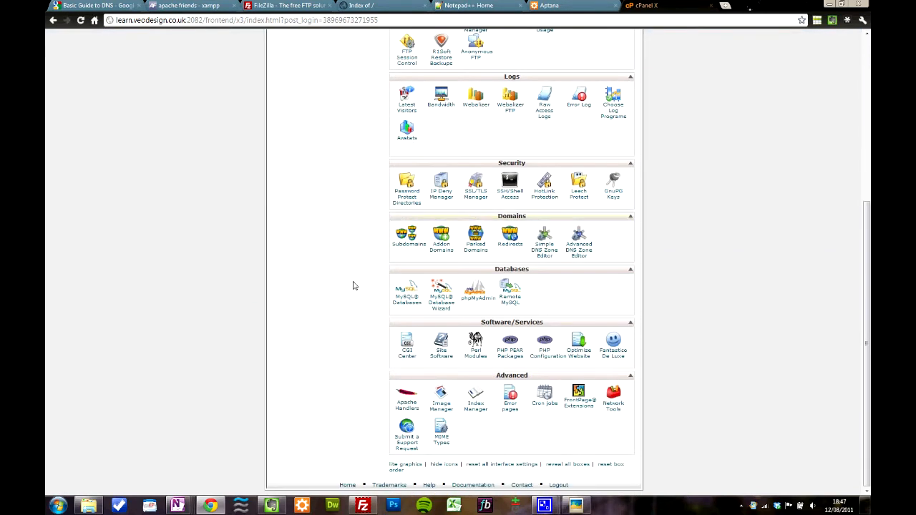
{"action": "scroll", "coordinate": [727, 336], "scroll_direction": "up", "scroll_amount": 5}
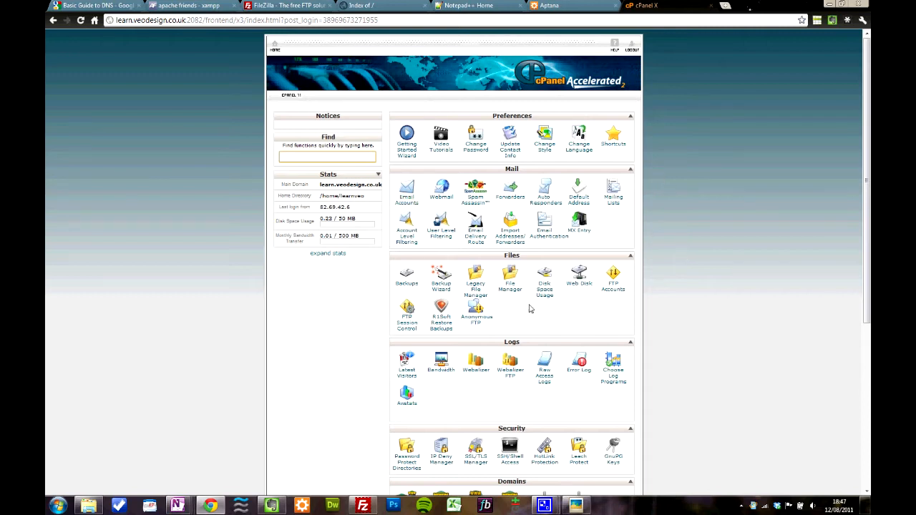
{"action": "left_click", "coordinate": [510, 288]}
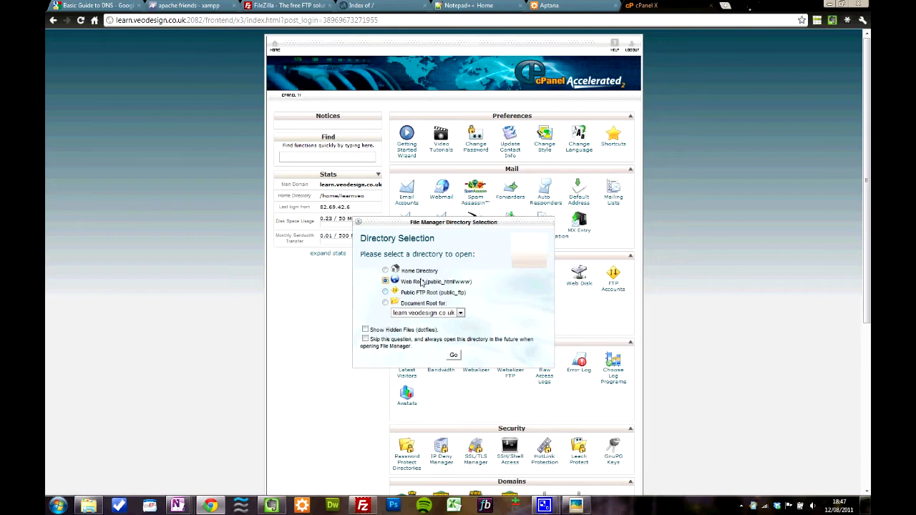
{"action": "left_click", "coordinate": [453, 355]}
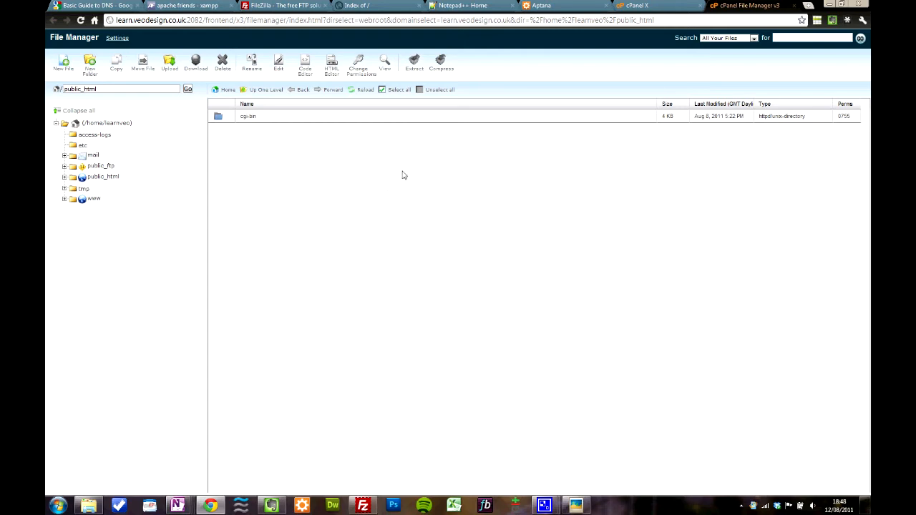
{"action": "left_click", "coordinate": [799, 5]}
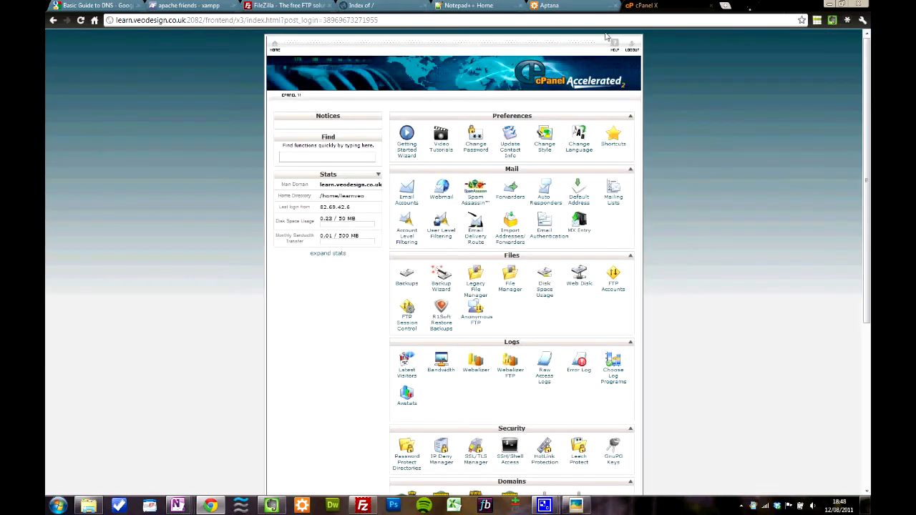
Step: Create an email account named test on learn.veodesign.co.uk, entering and confirming its password and keeping the 250 MB mailbox quota
{"action": "left_click", "coordinate": [406, 199]}
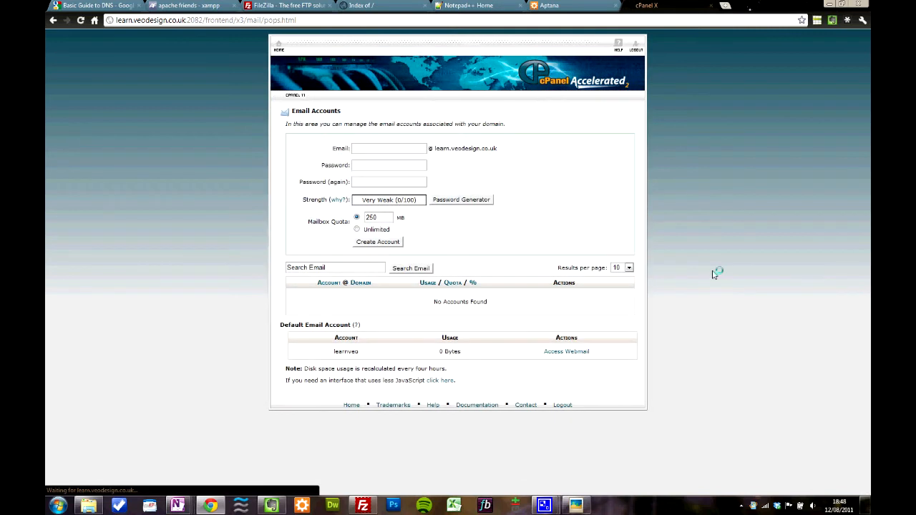
{"action": "left_click", "coordinate": [385, 142]}
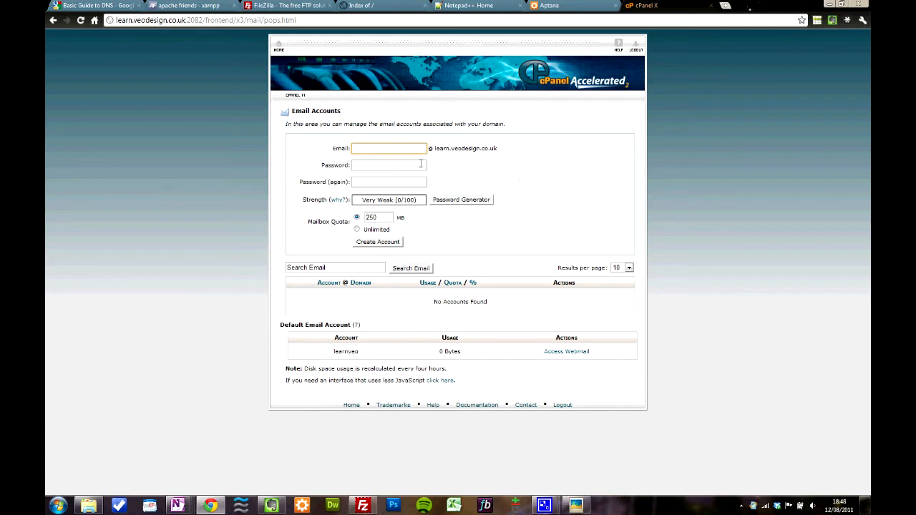
{"action": "left_click_drag", "start_coordinate": [435, 148], "coordinate": [497, 147]}
{"action": "left_click", "coordinate": [495, 147]}
{"action": "left_click", "coordinate": [371, 149]}
{"action": "type", "text": "test"}
{"action": "key", "text": "Tab"}
{"action": "left_click", "coordinate": [371, 182]}
{"action": "type", "text": "test"}
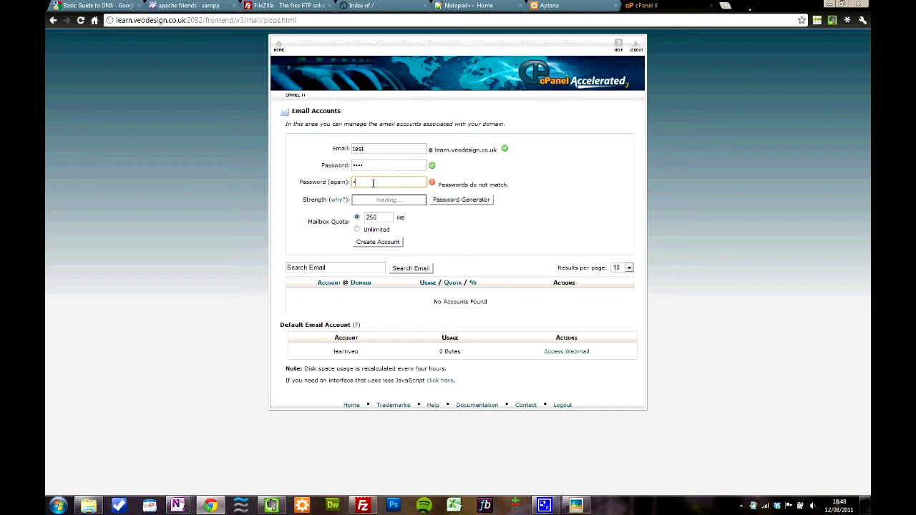
{"action": "left_click", "coordinate": [372, 242]}
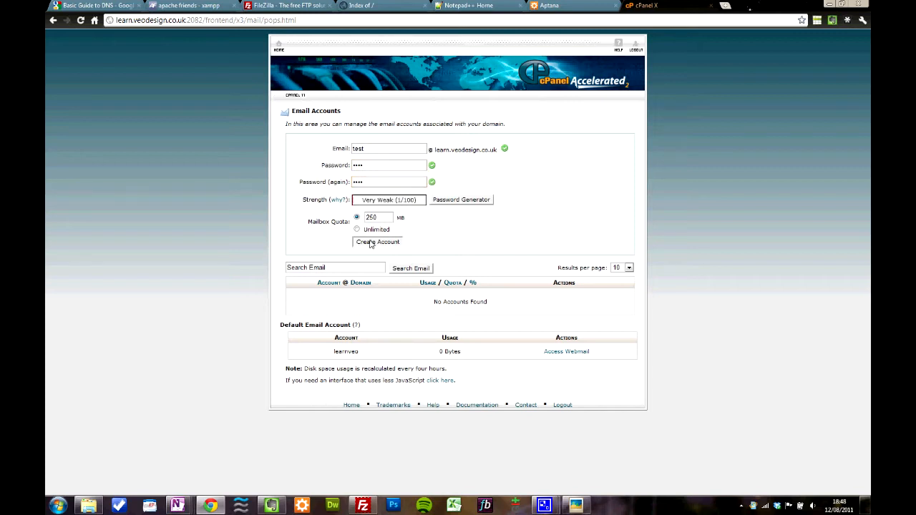
Step: Open the webmail login page at learn.veodesign.co.uk/webmail in a new browser tab
{"action": "left_click", "coordinate": [727, 9]}
{"action": "type", "text": "learn.veodesign.co."}
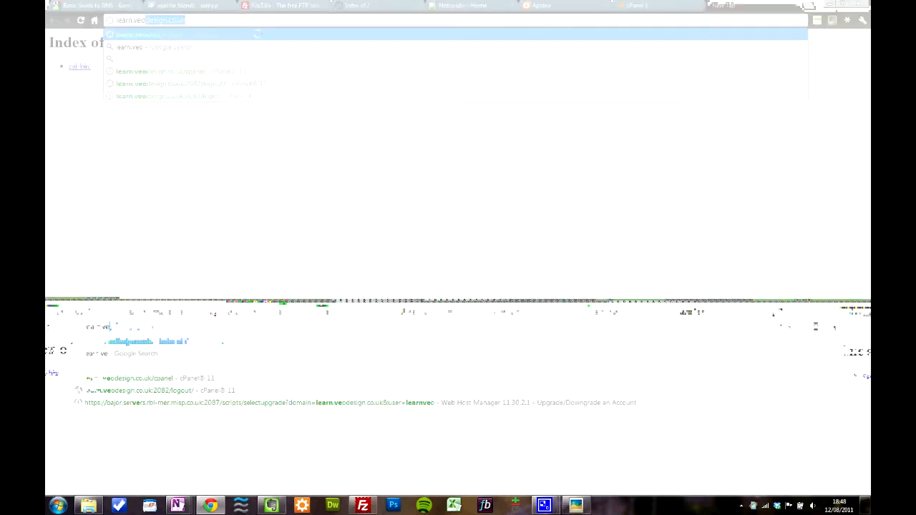
{"action": "type", "text": "uk"}
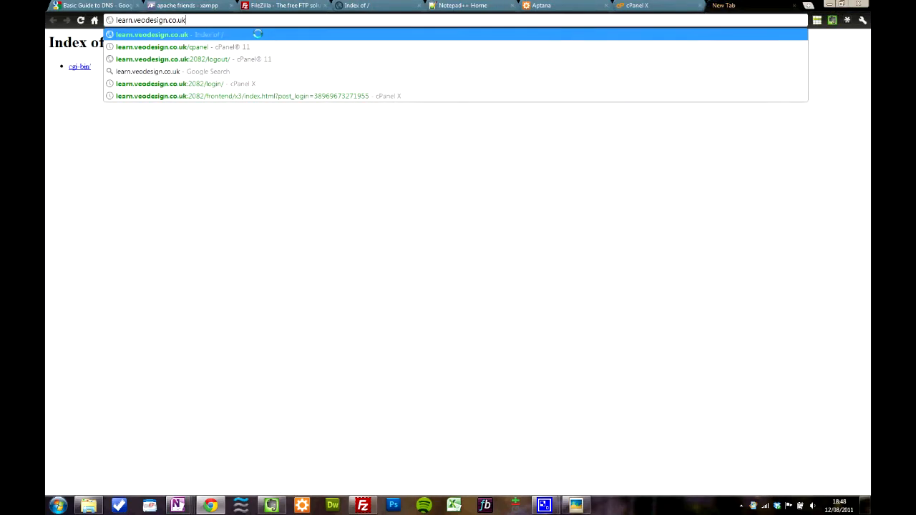
{"action": "type", "text": "/webmail"}
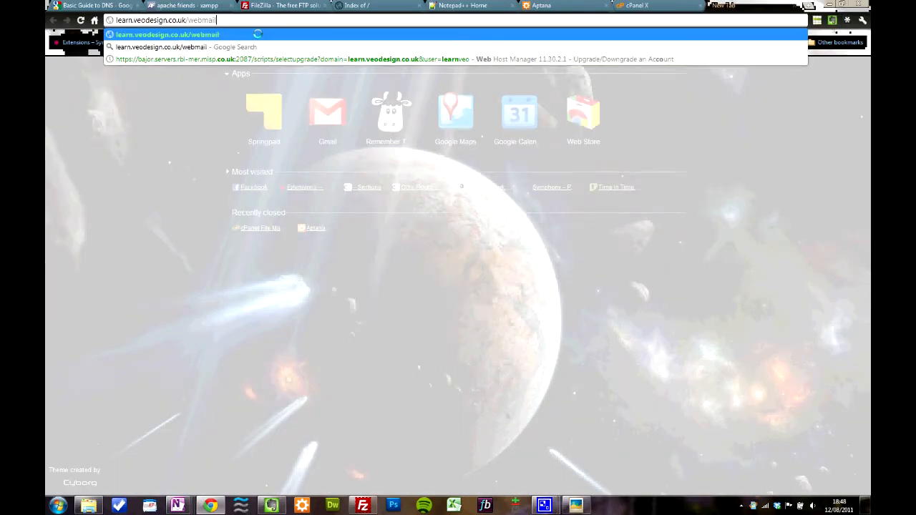
{"action": "key", "text": "Return"}
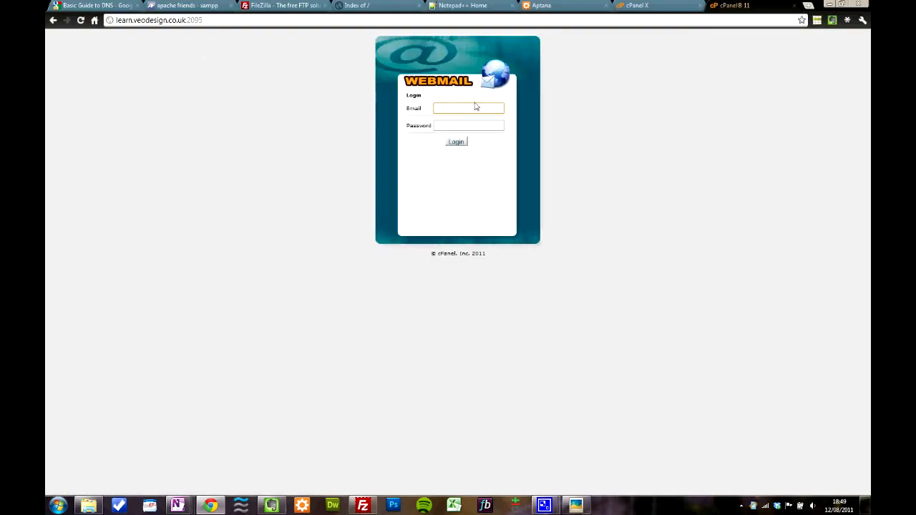
Step: Log in to webmail with the new test account's full email address and its password
{"action": "key", "text": "Tab"}
{"action": "type", "text": "test"}
{"action": "left_click", "coordinate": [457, 142]}
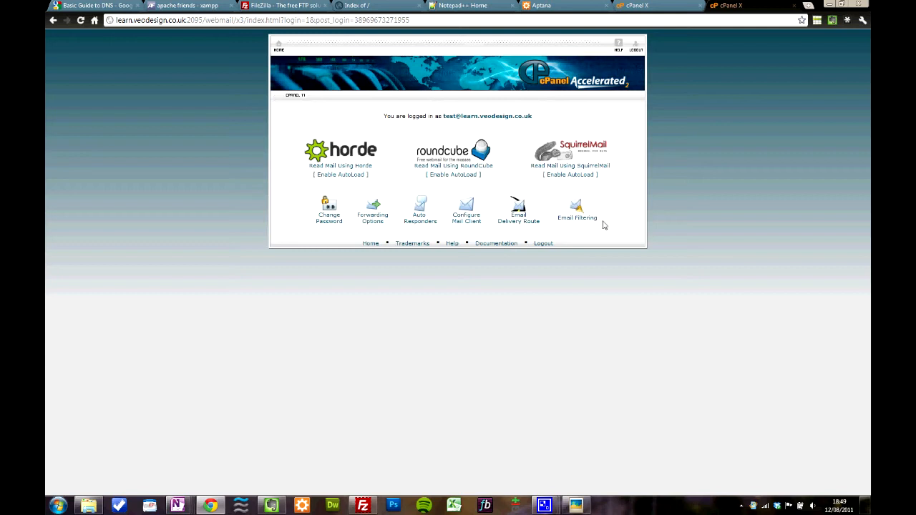
Step: View the test account's inbox and web address in RoundCube, and close the webmail tab
{"action": "left_click", "coordinate": [431, 166]}
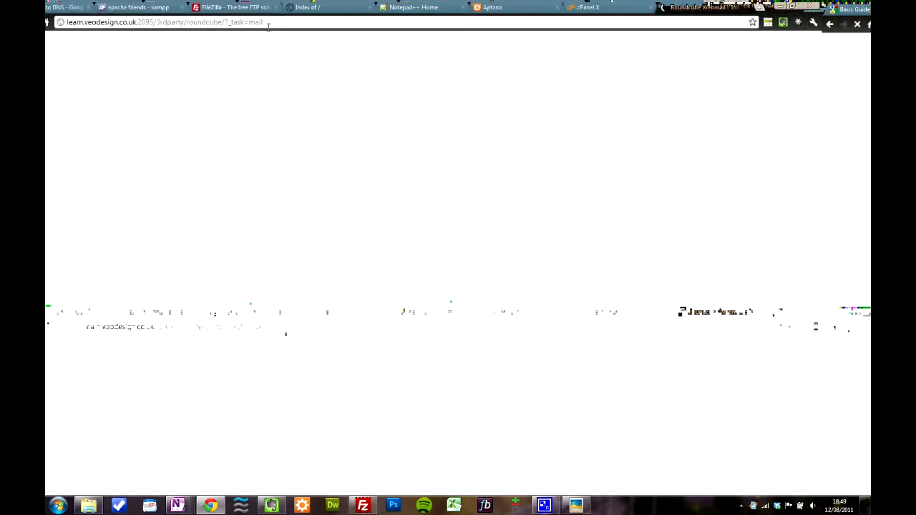
{"action": "left_click", "coordinate": [318, 23]}
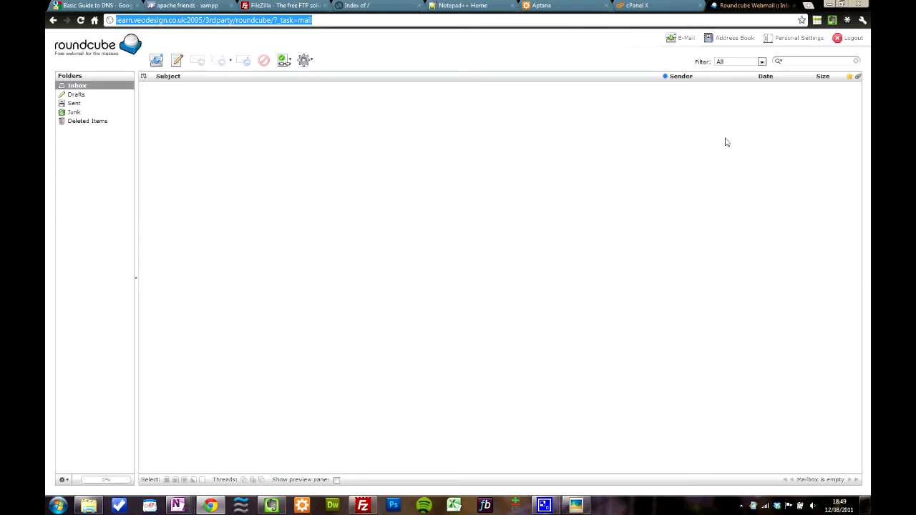
{"action": "left_click", "coordinate": [794, 6]}
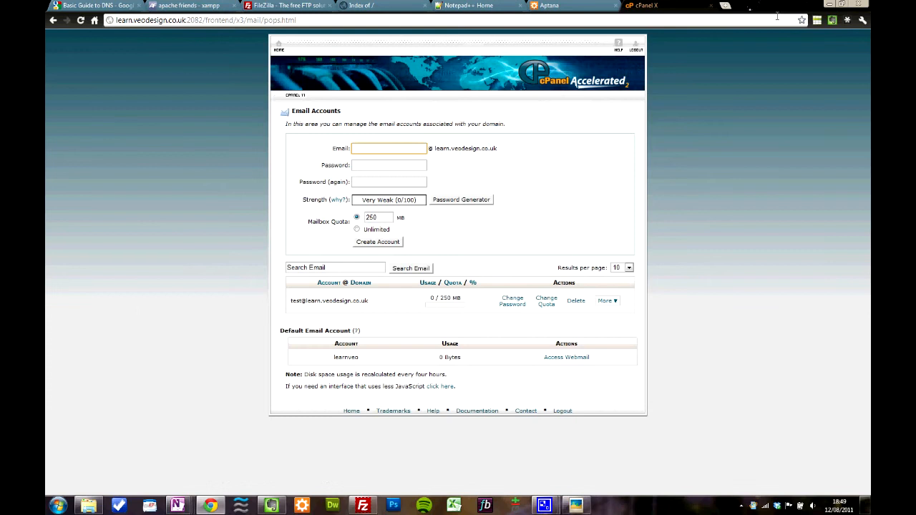
Step: Delete the test email account and return to the control panel's home page
{"action": "left_click", "coordinate": [576, 302]}
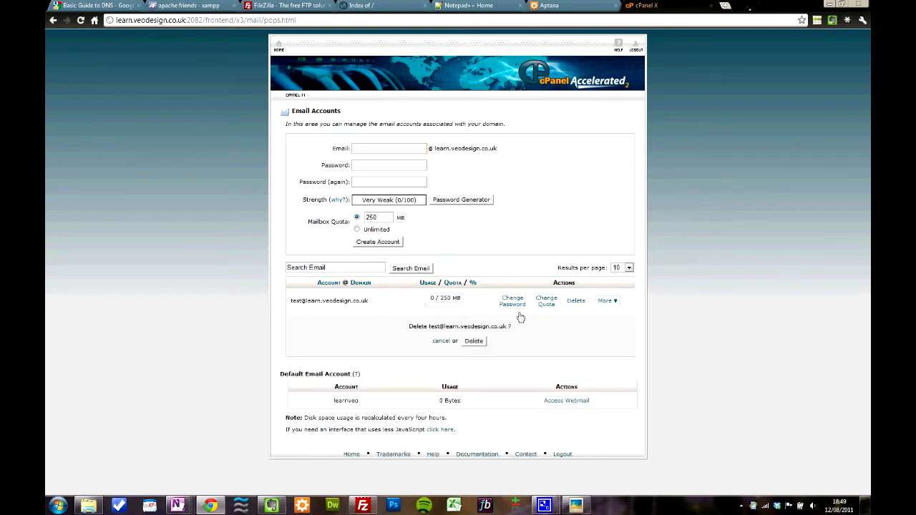
{"action": "left_click", "coordinate": [476, 342]}
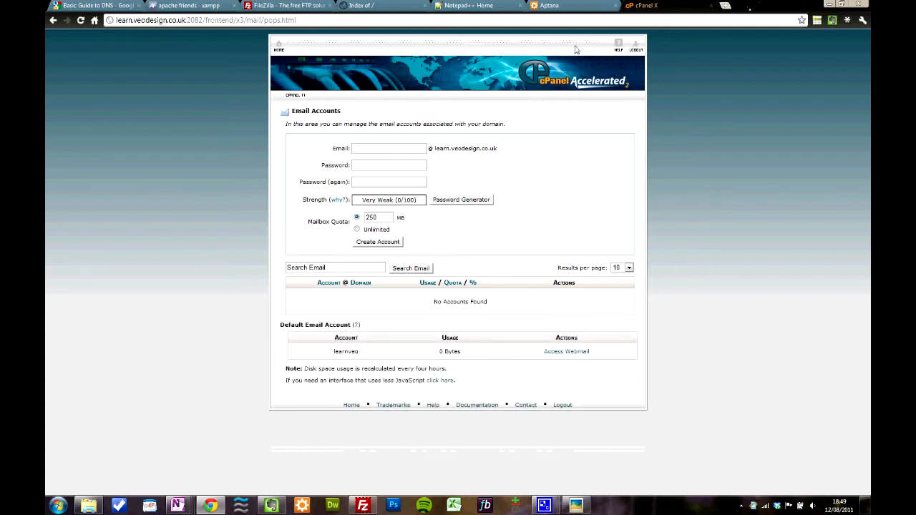
{"action": "left_click", "coordinate": [276, 44]}
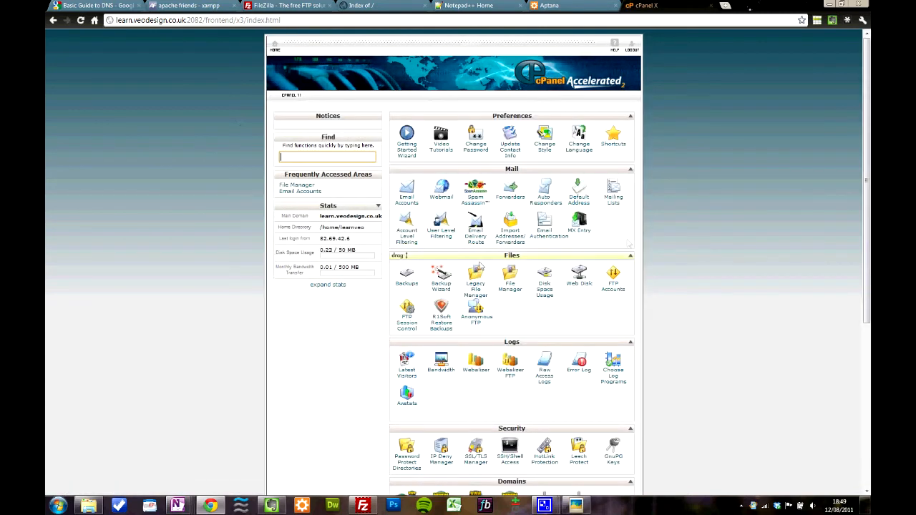
Step: Fill in a new forwarder from an address on learn.veodesign.co.uk to an external email address, and leave the form without adding it
{"action": "left_click", "coordinate": [511, 192]}
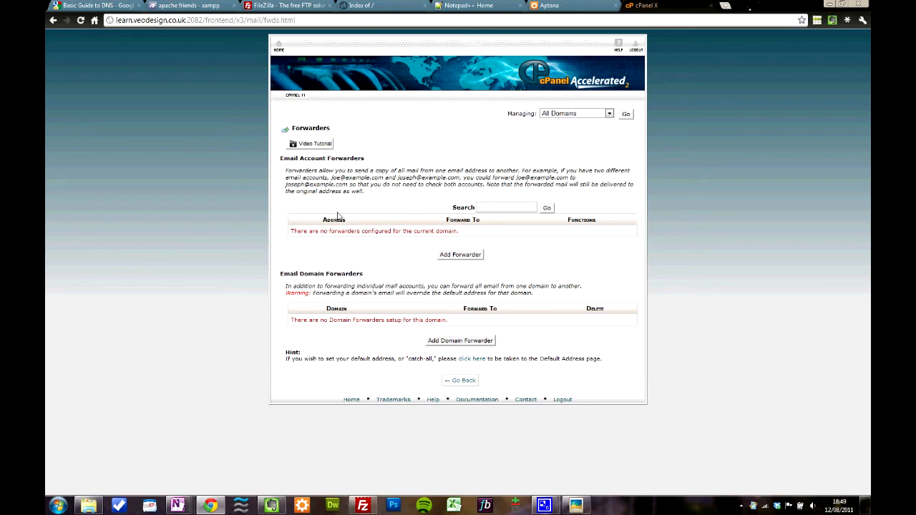
{"action": "left_click", "coordinate": [462, 257]}
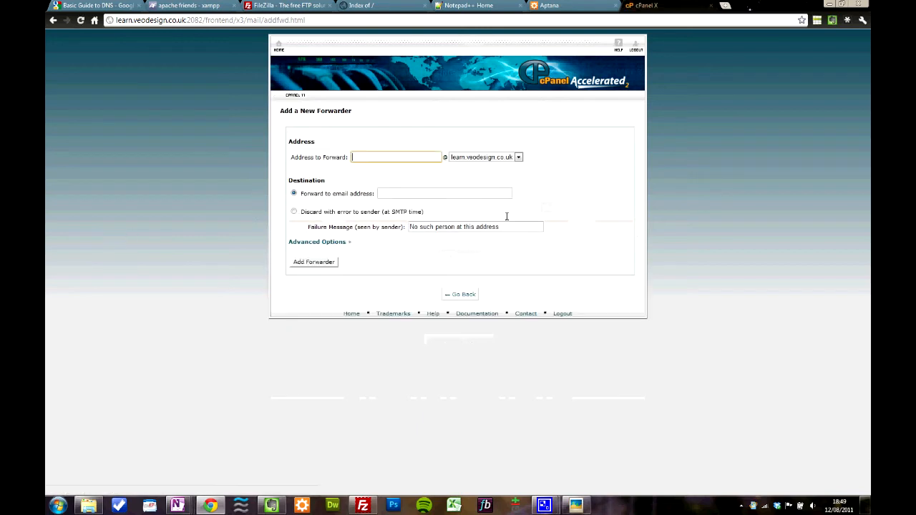
{"action": "left_click", "coordinate": [406, 195]}
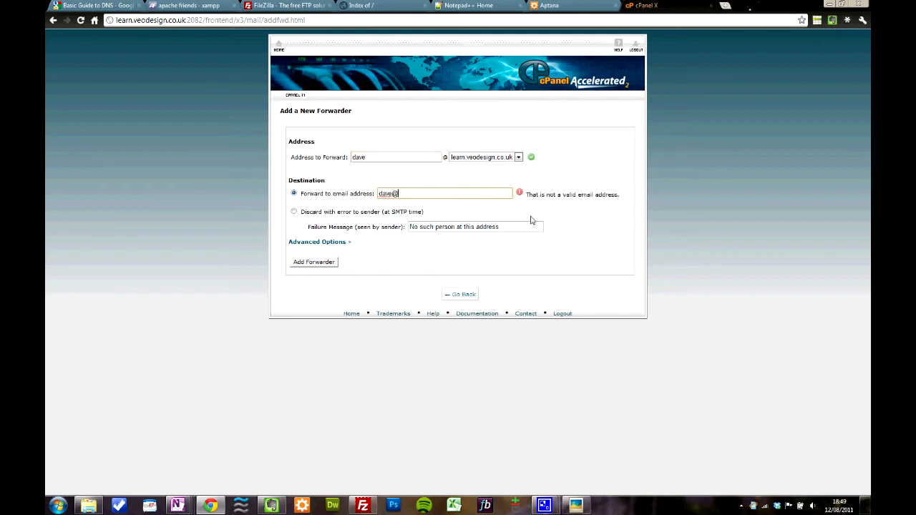
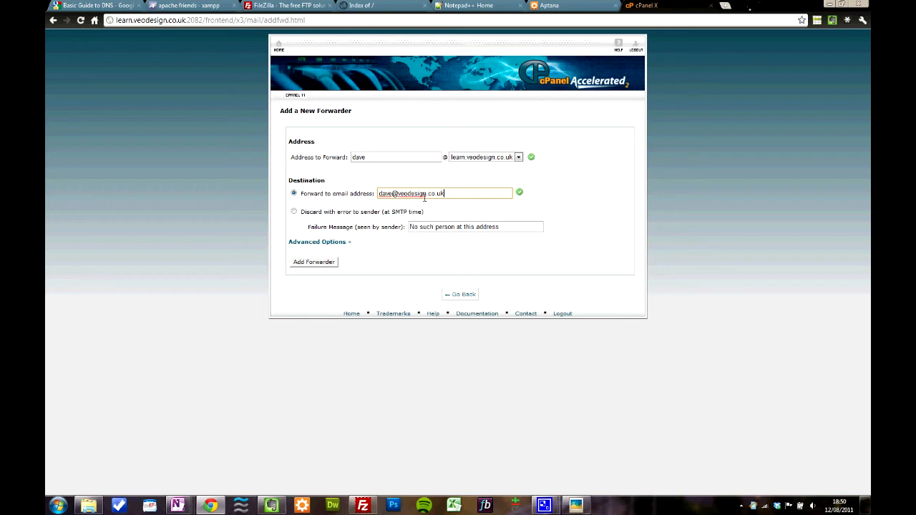
{"action": "left_click", "coordinate": [461, 295]}
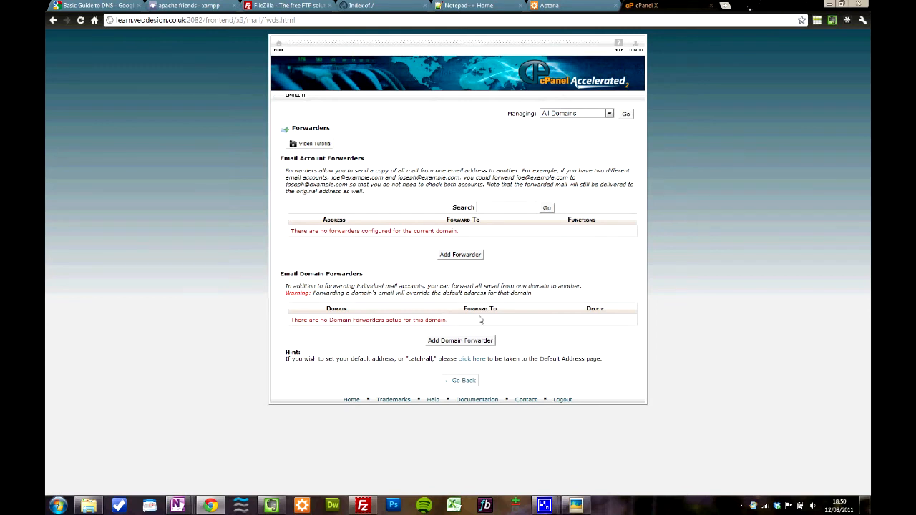
Step: Create a MySQL database named learnveo_test and return to the database management page, down to its MySQL Users section
{"action": "left_click", "coordinate": [279, 48]}
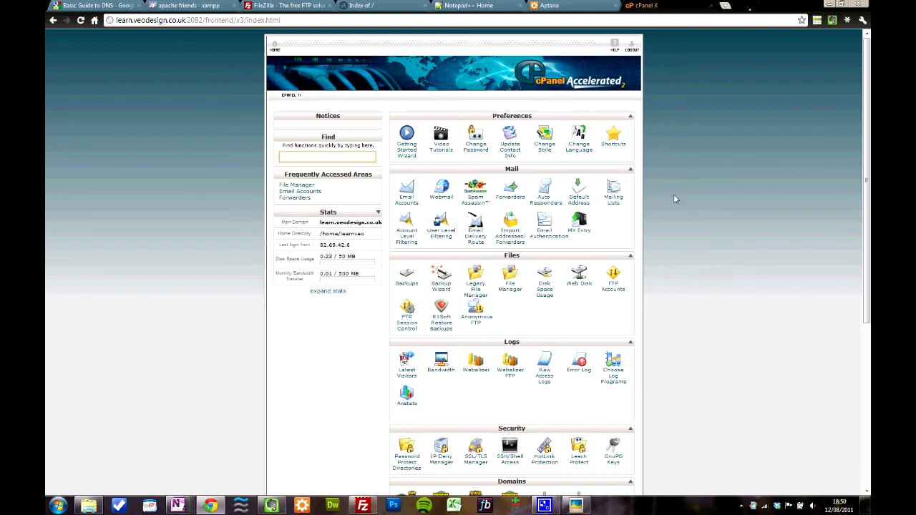
{"action": "scroll", "coordinate": [670, 204], "scroll_direction": "down", "scroll_amount": 3}
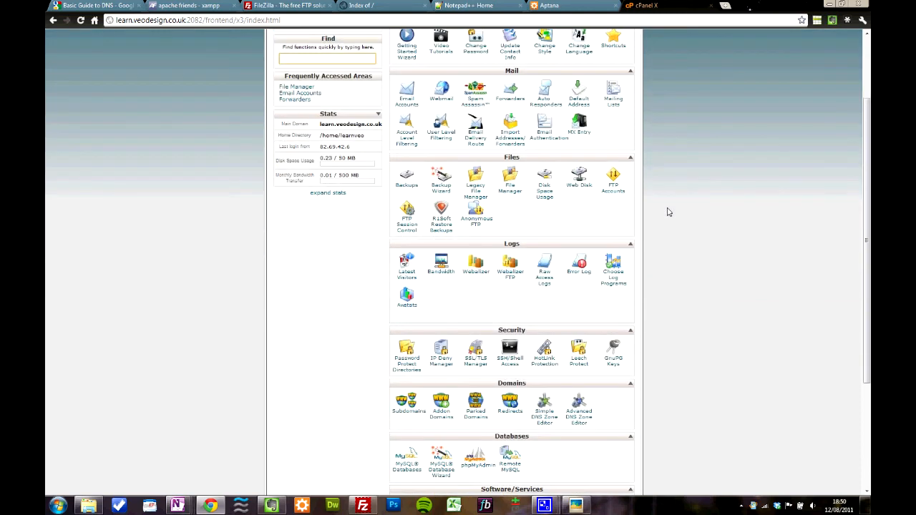
{"action": "scroll", "coordinate": [667, 212], "scroll_direction": "down", "scroll_amount": 3}
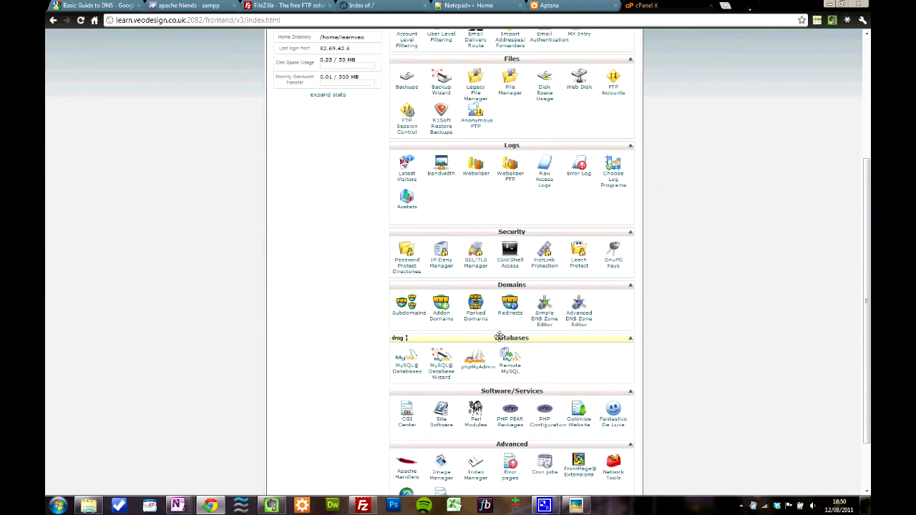
{"action": "left_click", "coordinate": [406, 375]}
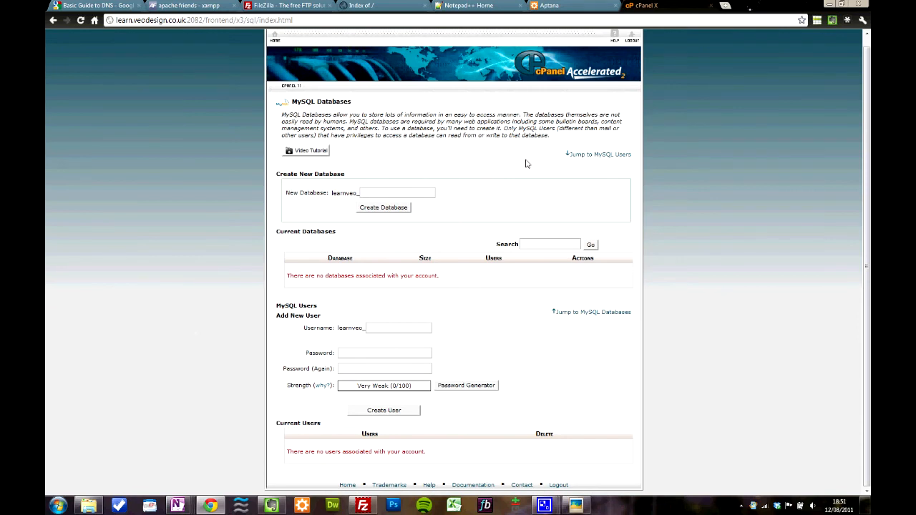
{"action": "left_click", "coordinate": [370, 195]}
{"action": "type", "text": "test"}
{"action": "left_click", "coordinate": [383, 207]}
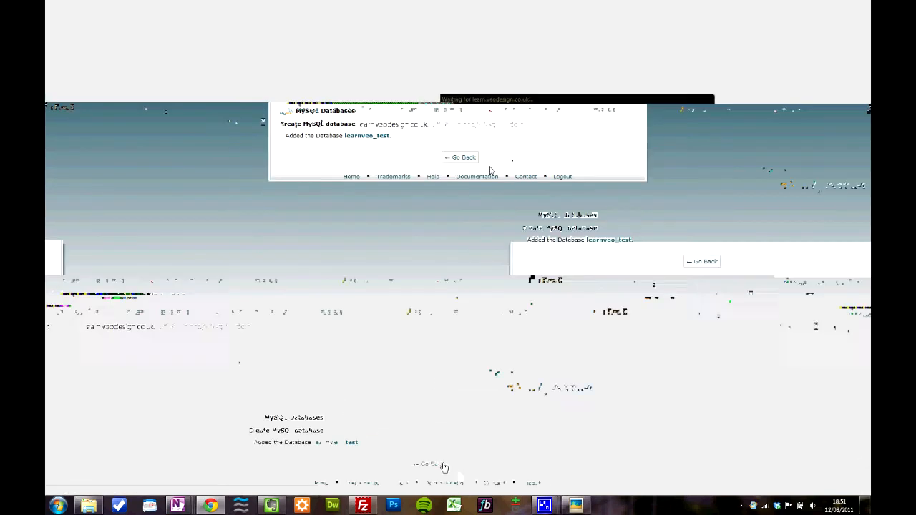
{"action": "left_click", "coordinate": [463, 157]}
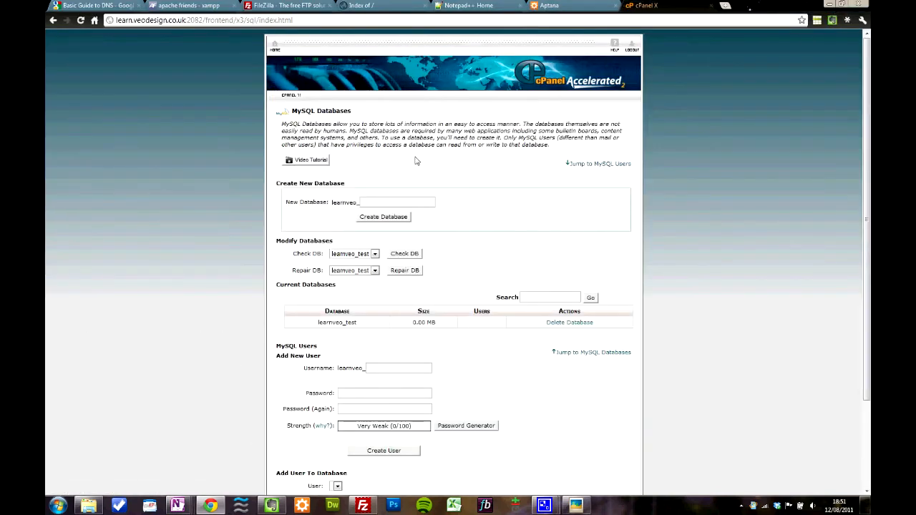
{"action": "scroll", "coordinate": [525, 206], "scroll_direction": "down", "scroll_amount": 3}
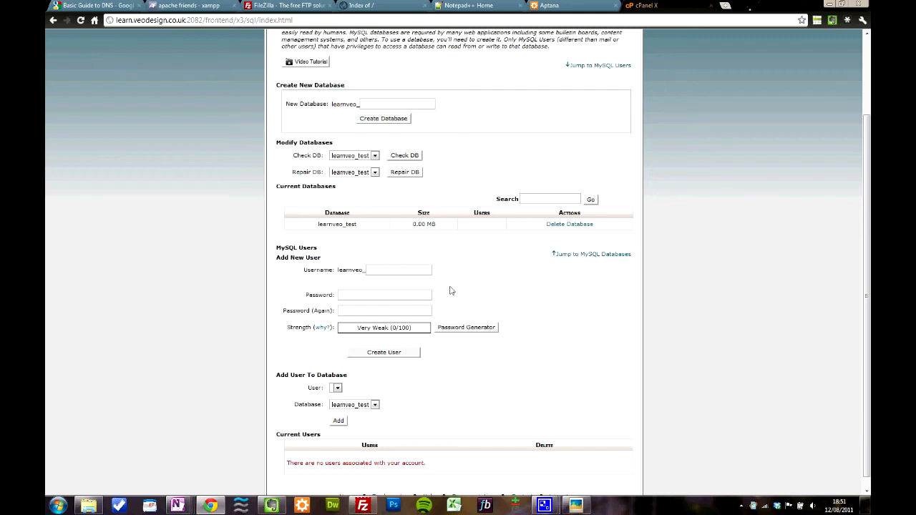
Step: Enter test as the username of a new MySQL user, after the learnveo_ prefix
{"action": "left_click", "coordinate": [398, 272]}
{"action": "type", "text": "test"}
{"action": "left_click_drag", "start_coordinate": [339, 270], "coordinate": [366, 270]}
{"action": "left_click", "coordinate": [364, 271]}
{"action": "left_click", "coordinate": [380, 270]}
Step: Try to create the MySQL user with a short password entered in both password fields
{"action": "left_click", "coordinate": [351, 294]}
{"action": "type", "text": "••••"}
{"action": "left_click", "coordinate": [348, 310]}
{"action": "type", "text": "••••"}
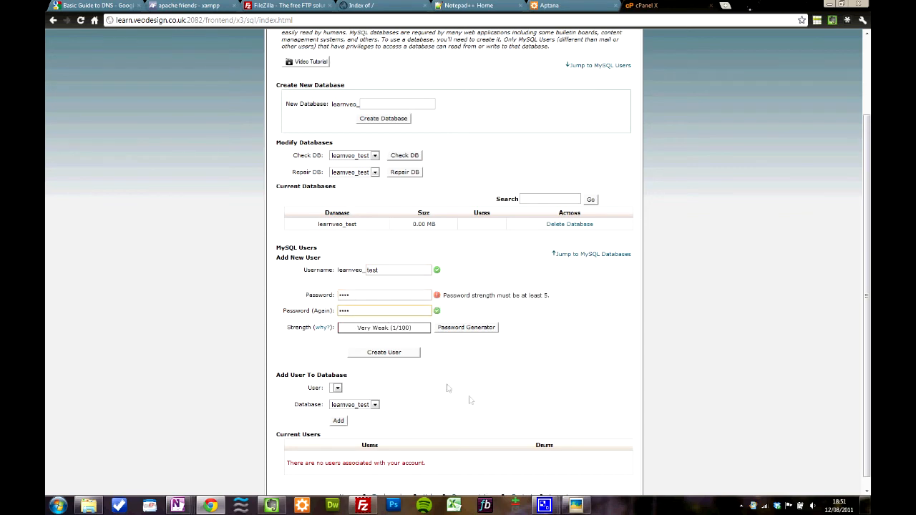
{"action": "left_click", "coordinate": [384, 353]}
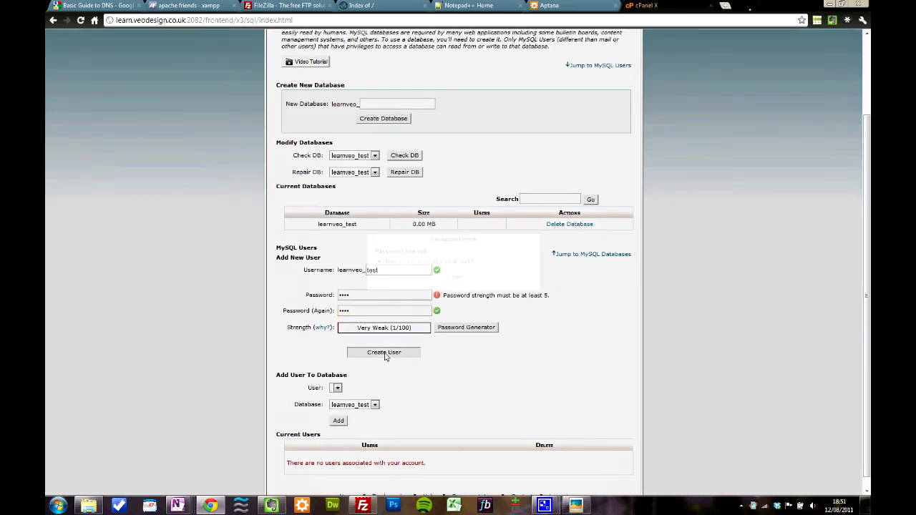
{"action": "left_click", "coordinate": [455, 277]}
Step: Replace the password in both fields with a longer one, create the MySQL user, and return to the database management page
{"action": "double_click", "coordinate": [358, 294]}
{"action": "type", "text": "••••••••"}
{"action": "left_click", "coordinate": [363, 312]}
{"action": "type", "text": "••"}
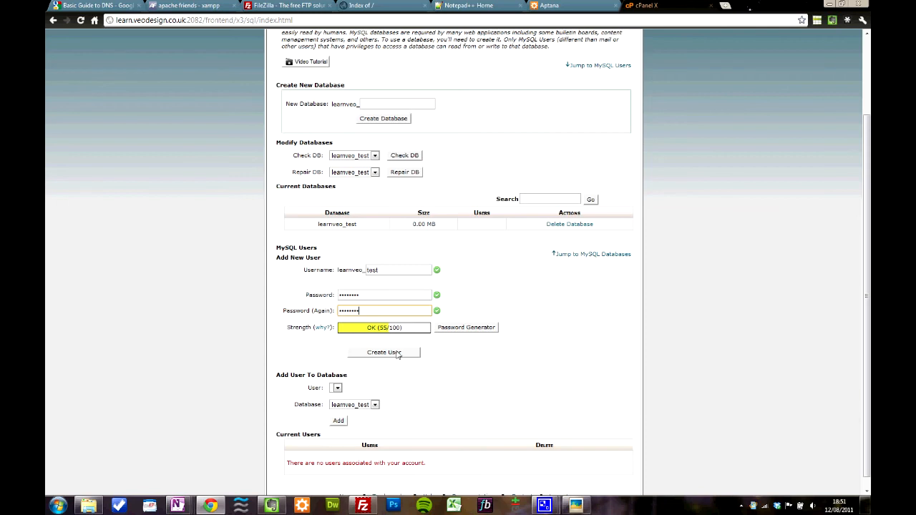
{"action": "left_click", "coordinate": [384, 352]}
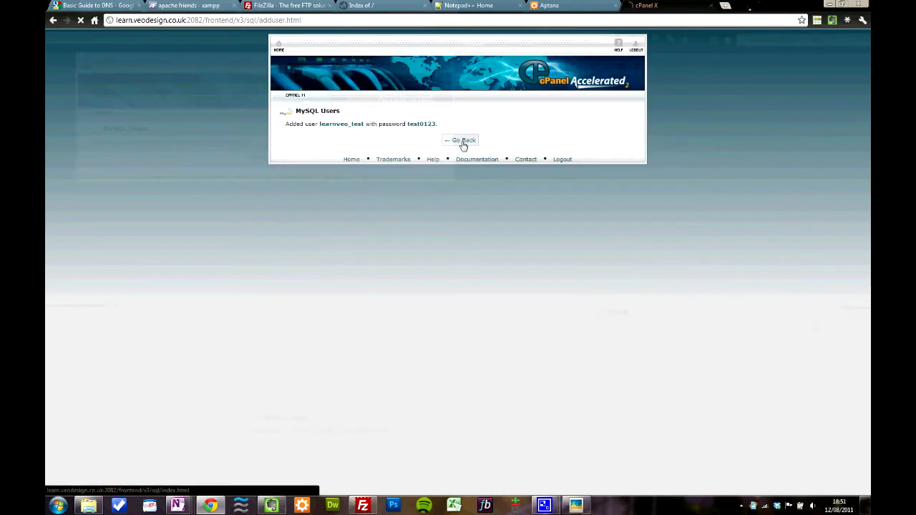
{"action": "left_click", "coordinate": [463, 140]}
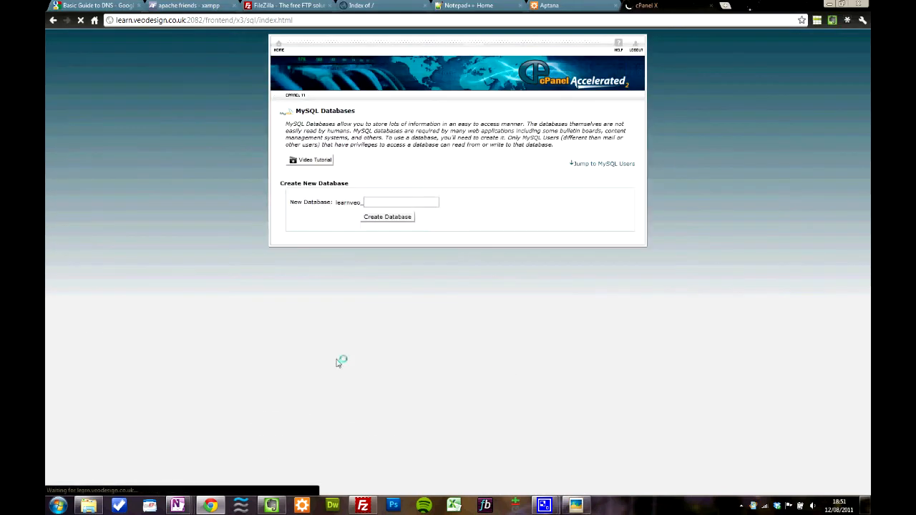
Step: Add user learnveo_test to the learnveo_test database with all privileges, and return to the current databases list
{"action": "scroll", "coordinate": [250, 336], "scroll_direction": "down", "scroll_amount": 3}
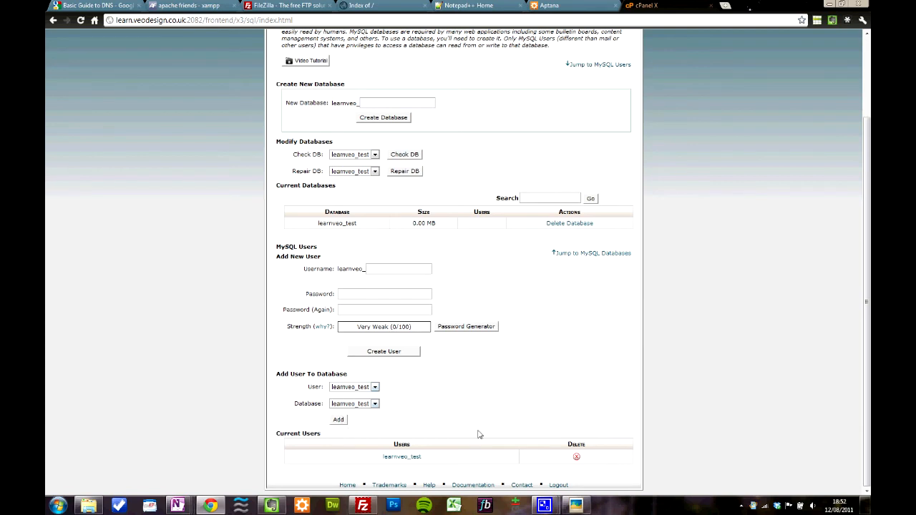
{"action": "left_click", "coordinate": [340, 420]}
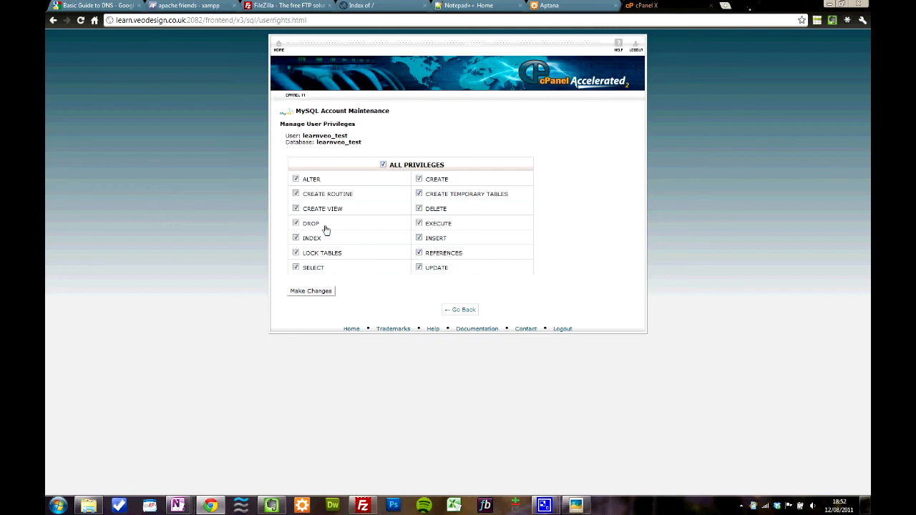
{"action": "left_click", "coordinate": [322, 293]}
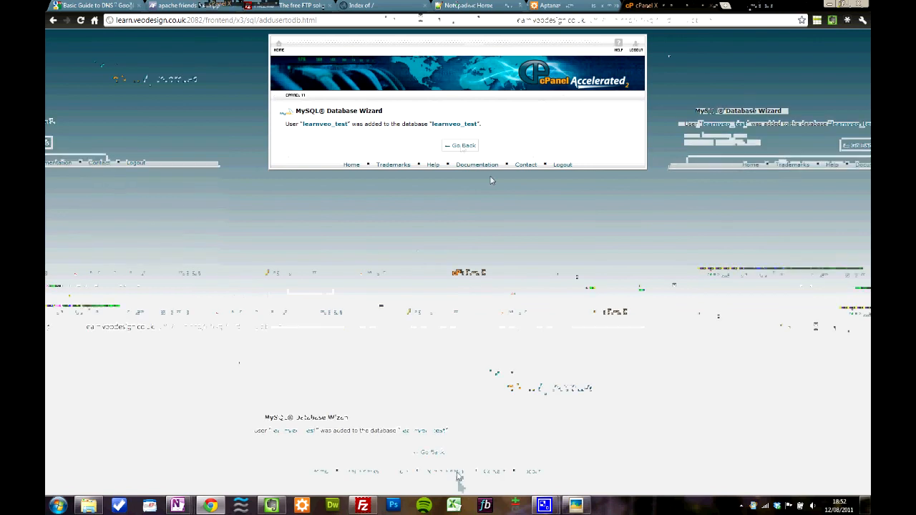
{"action": "left_click", "coordinate": [463, 146]}
{"action": "scroll", "coordinate": [210, 297], "scroll_direction": "down", "scroll_amount": 3}
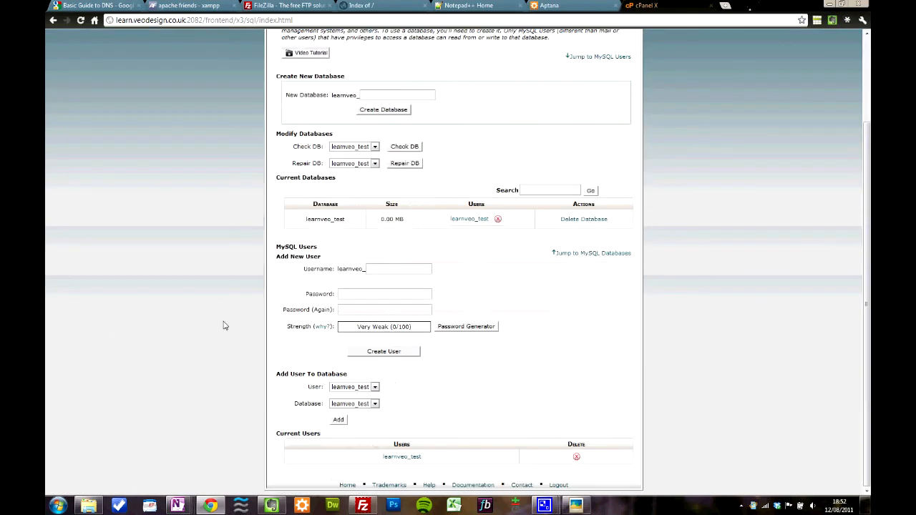
{"action": "left_click_drag", "start_coordinate": [307, 219], "coordinate": [350, 222]}
{"action": "left_click", "coordinate": [350, 222]}
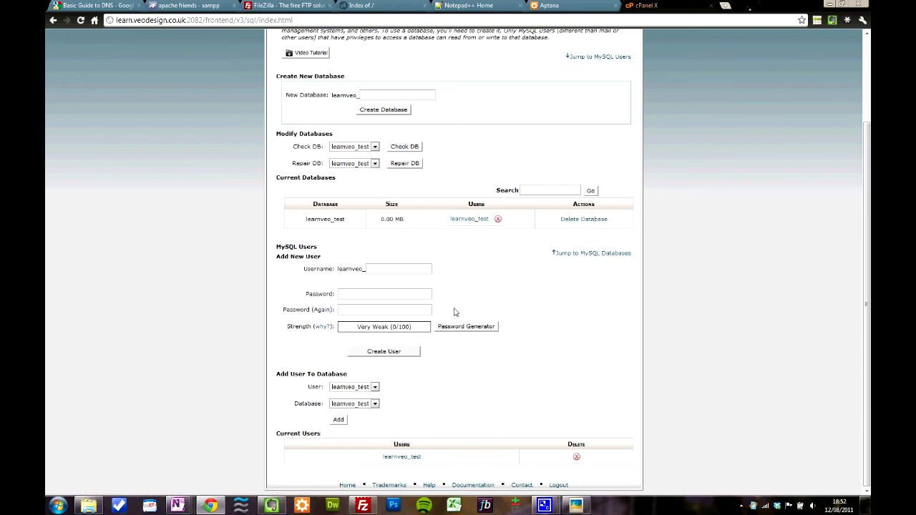
Step: Go back to the control panel's home page, launch phpMyAdmin, and open the learnveo_test database
{"action": "scroll", "coordinate": [459, 312], "scroll_direction": "up", "scroll_amount": 3}
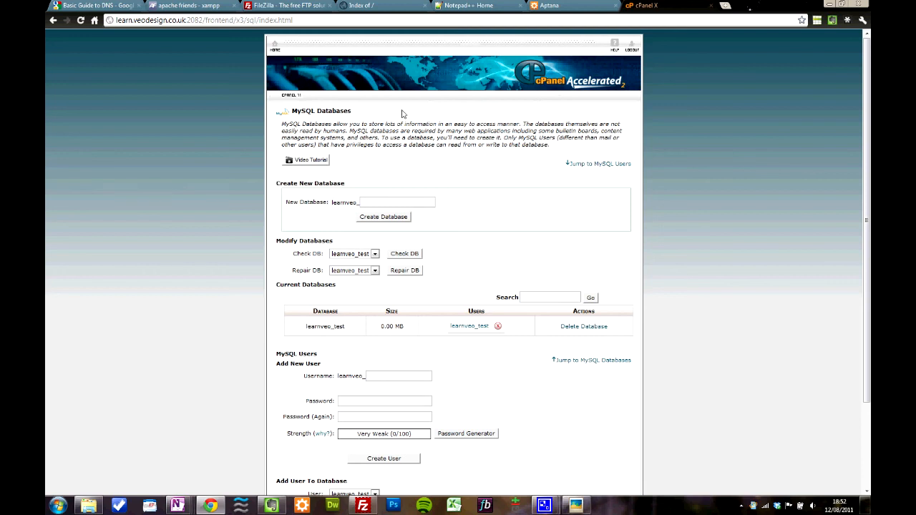
{"action": "left_click", "coordinate": [274, 46]}
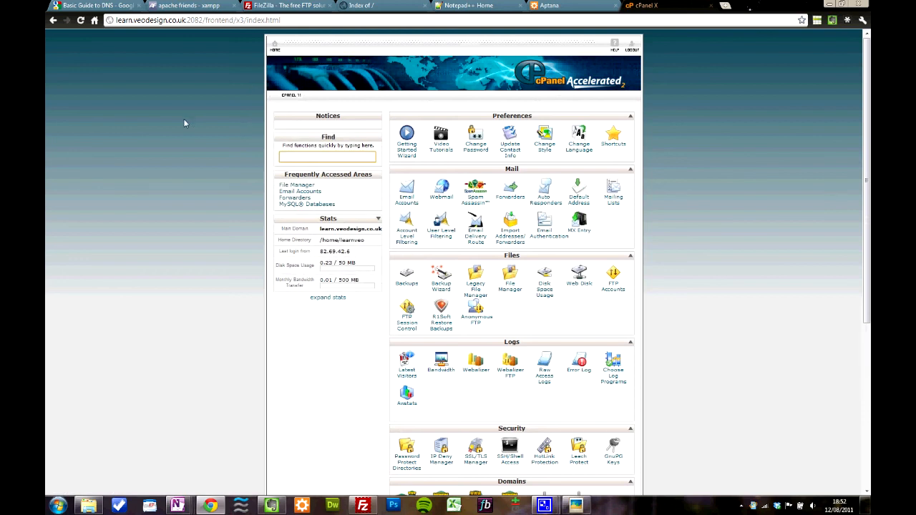
{"action": "scroll", "coordinate": [183, 136], "scroll_direction": "down", "scroll_amount": 5}
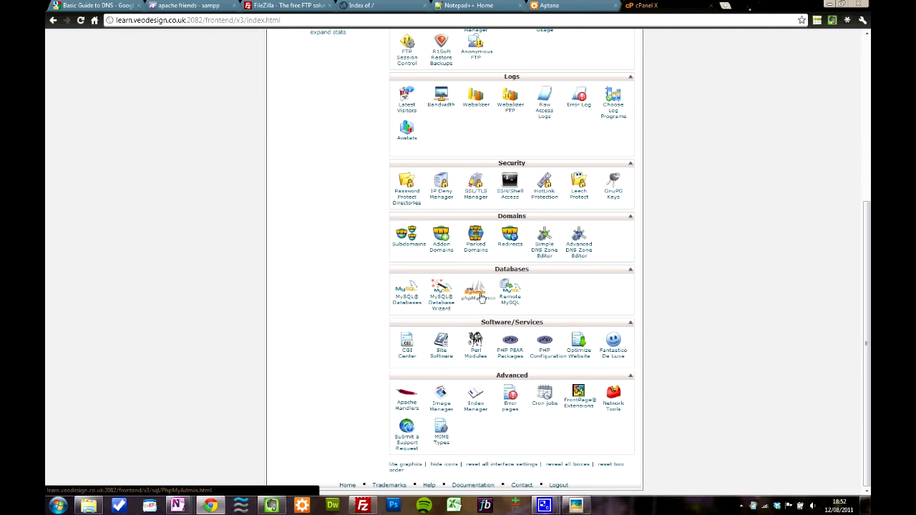
{"action": "left_click", "coordinate": [478, 295]}
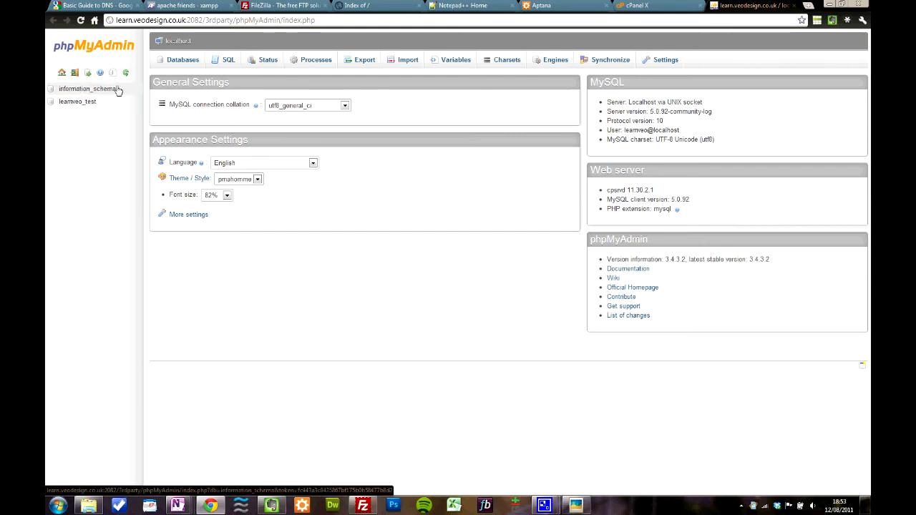
{"action": "left_click", "coordinate": [78, 102]}
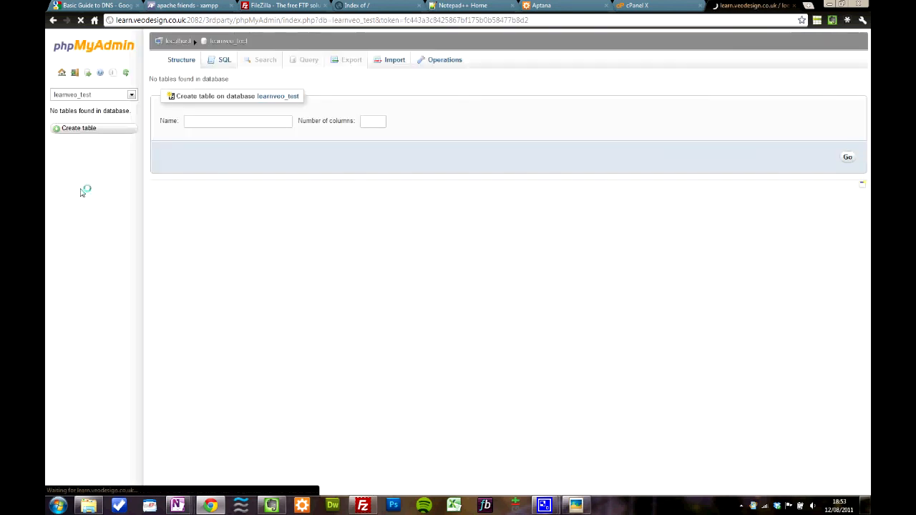